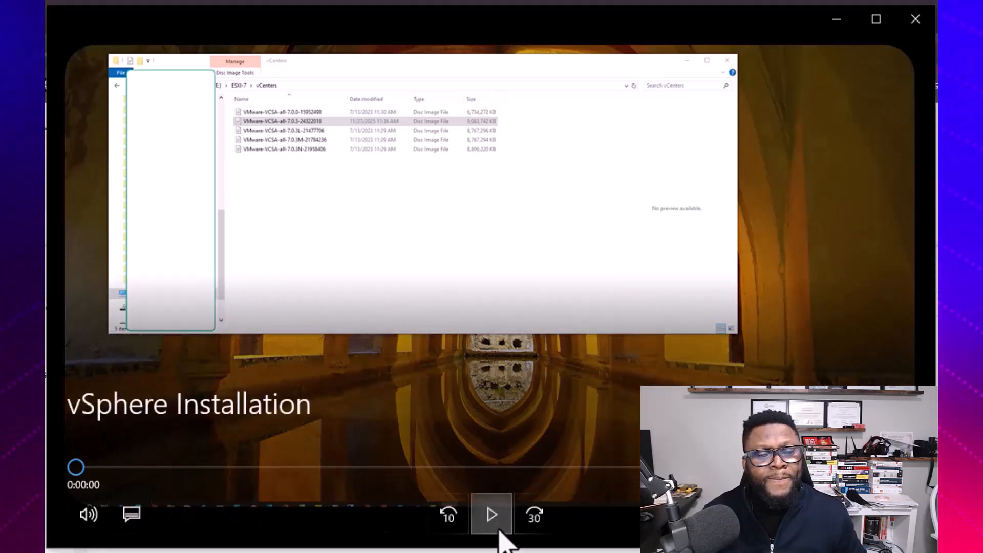
Step: Open the VCSA ISO and launch installer.exe from vcsa-ui-installer\win32
left_click(499, 531)
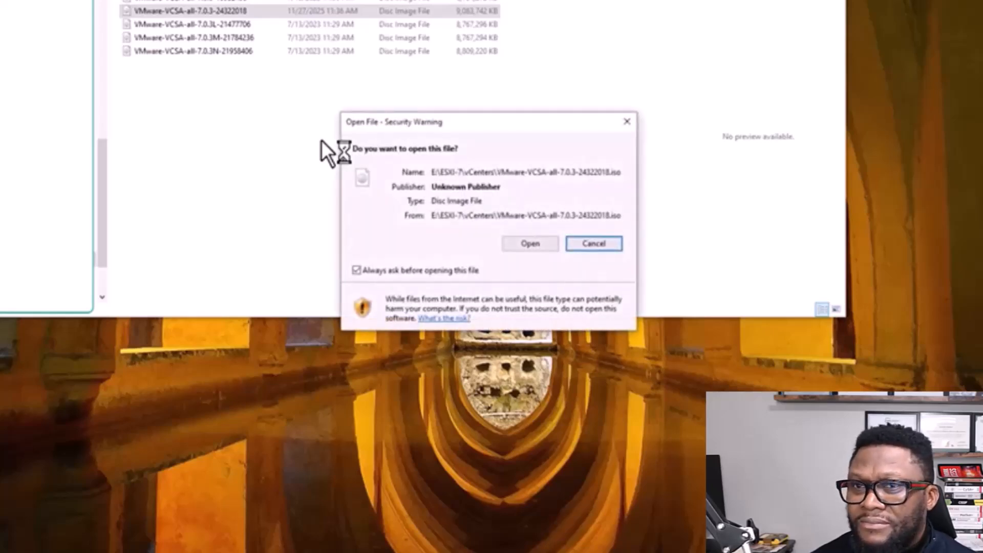
left_click(530, 244)
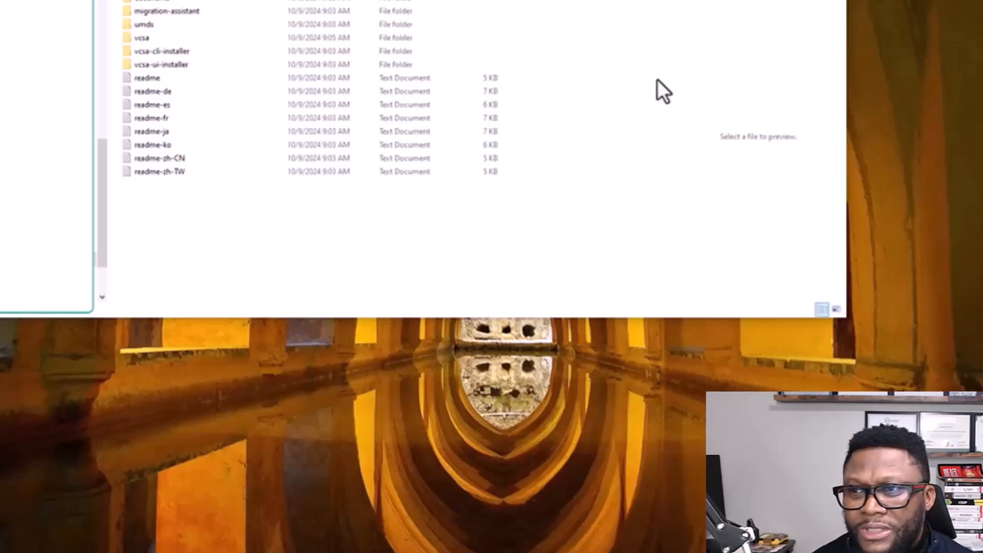
left_click(177, 64)
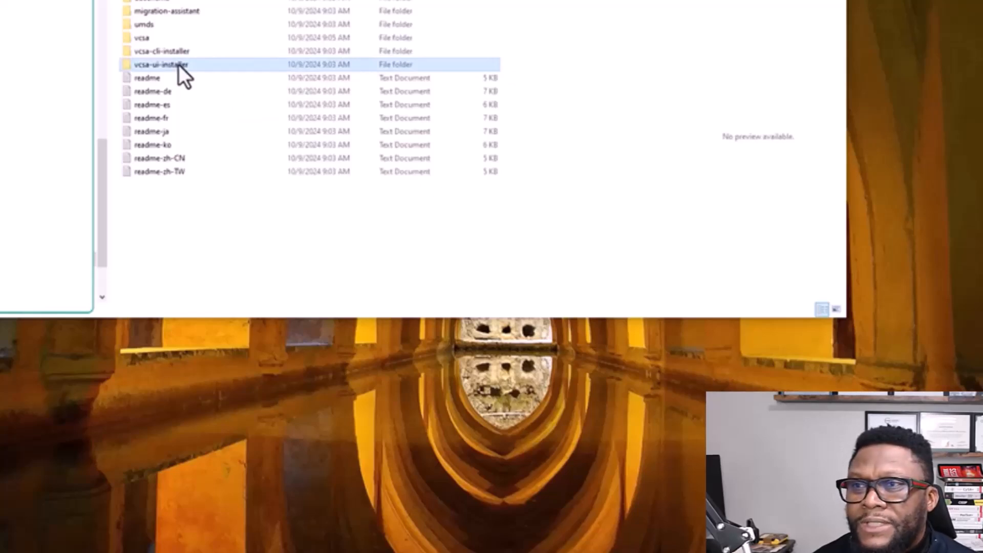
double_click(177, 64)
left_click(154, 26)
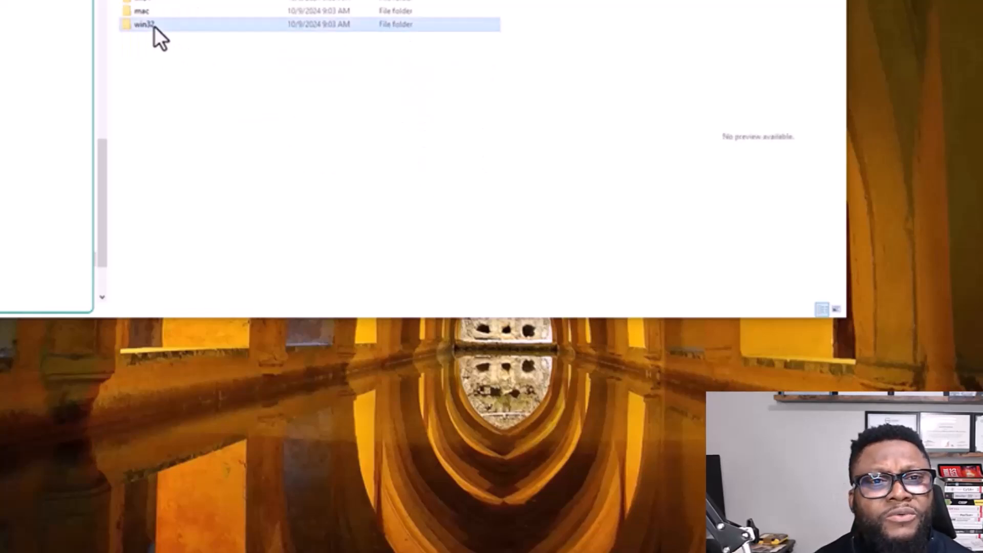
double_click(154, 26)
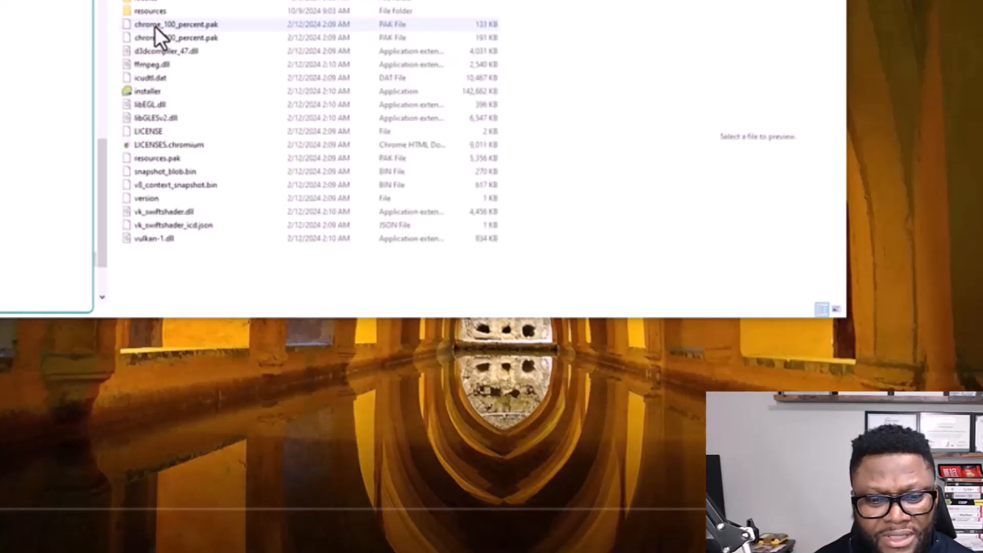
left_click(148, 95)
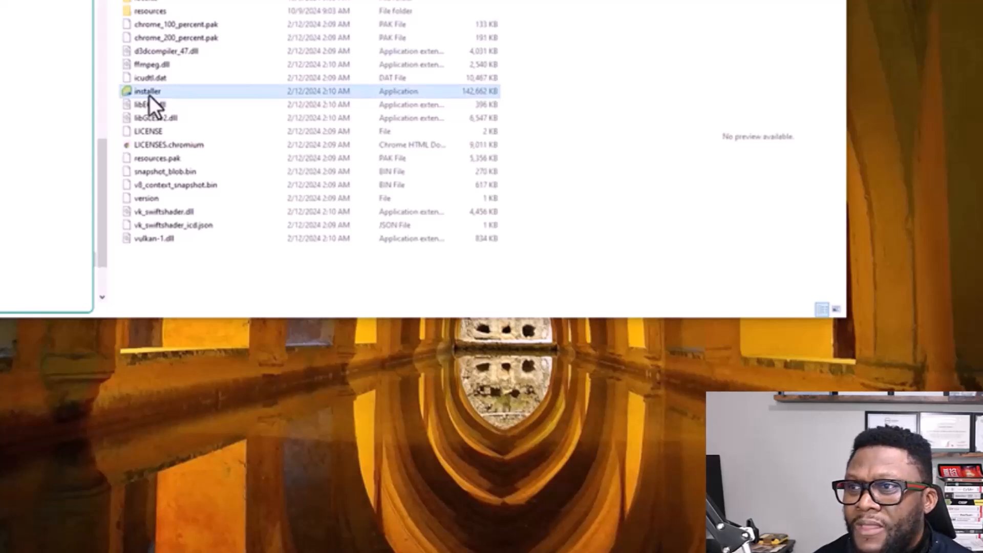
double_click(148, 95)
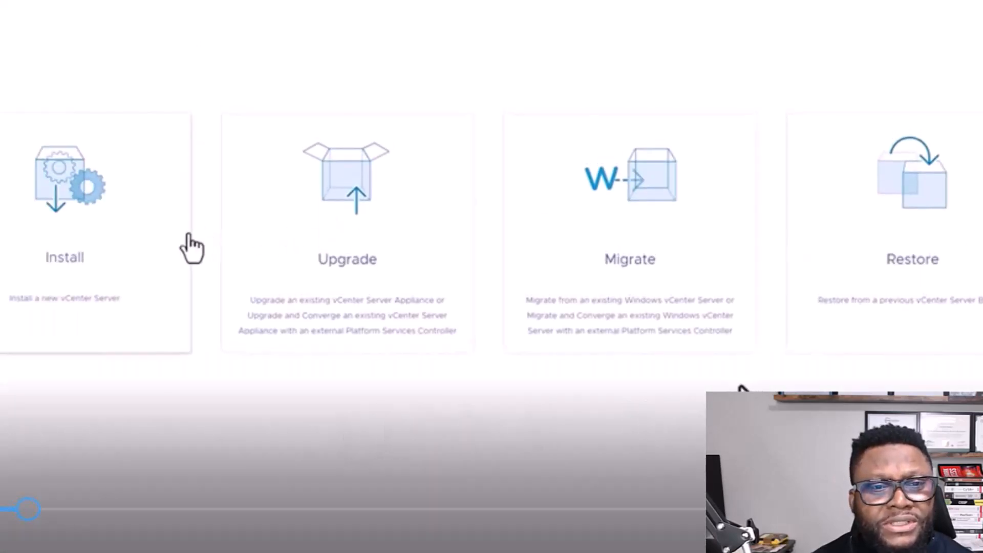
Step: Start a new vCenter Server install and accept the license agreement terms
left_click(82, 210)
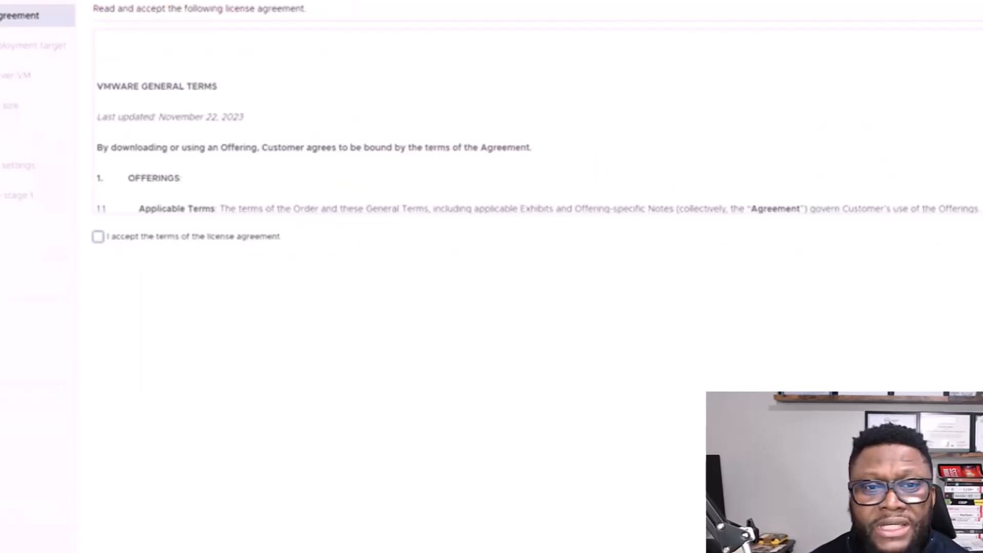
scroll(237, 158, "down", 6)
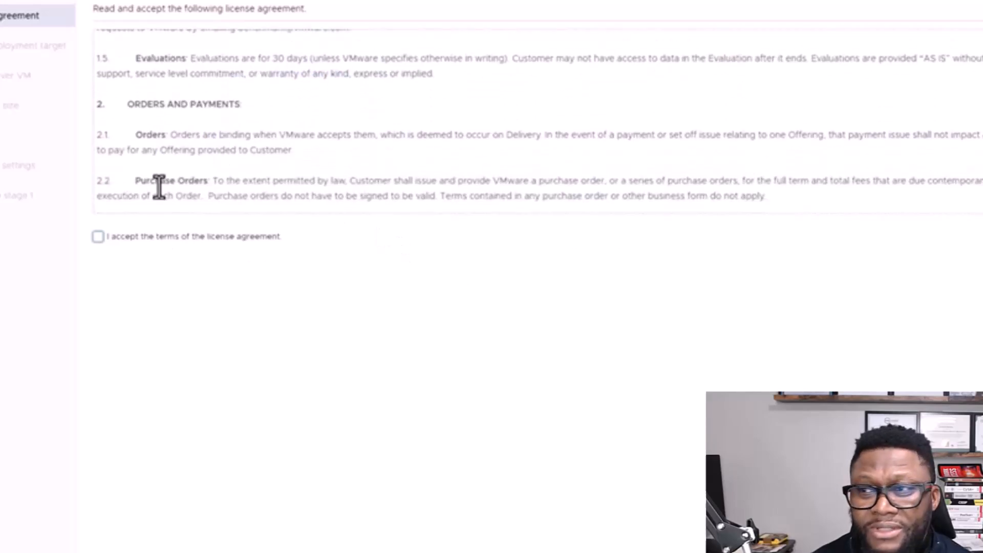
left_click(97, 237)
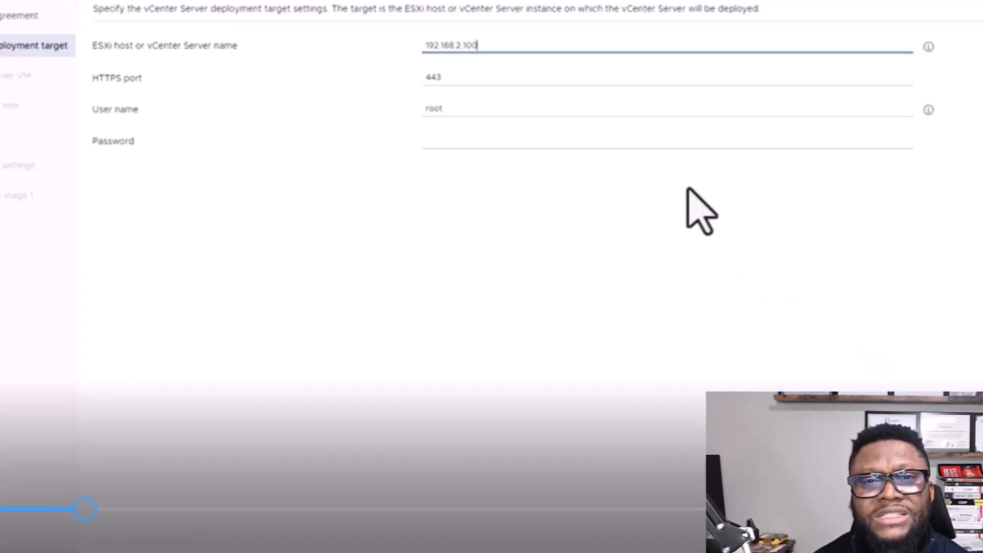
Step: Begin entering the ESXi host's root password
left_click(719, 142)
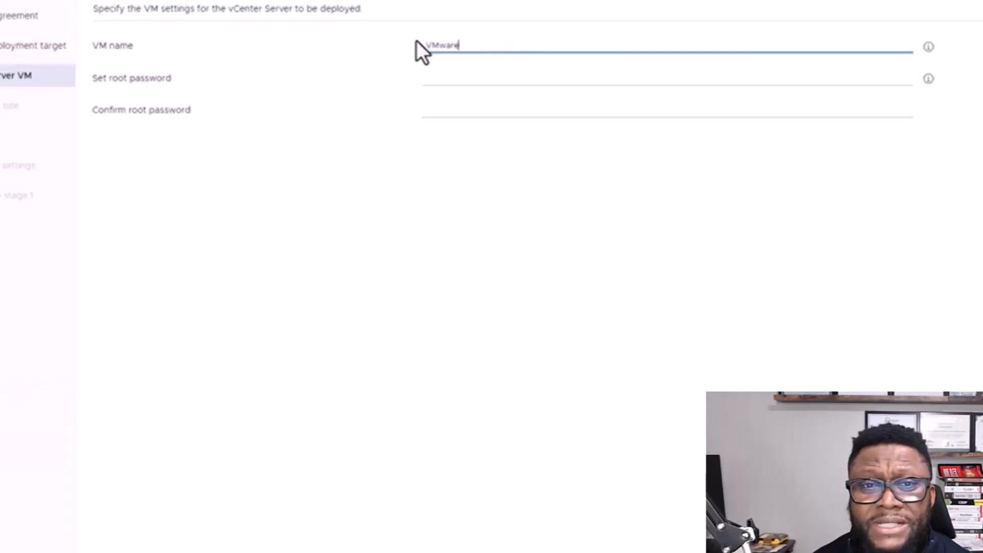
Step: Rename the vCenter Server VM to VCSA001
key("BackSpace")
key("BackSpace")
key("BackSpace")
key("BackSpace")
key("BackSpace")
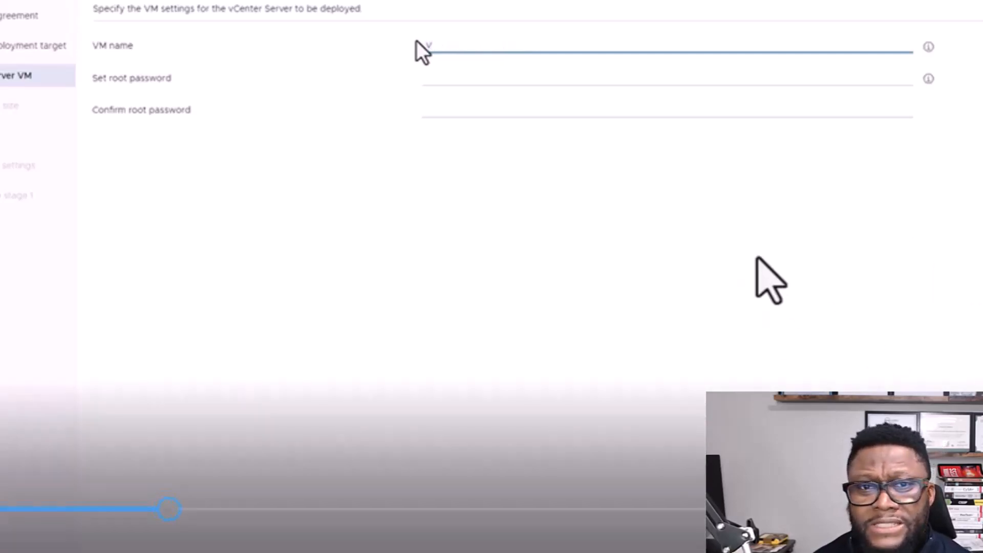
type("CSA001")
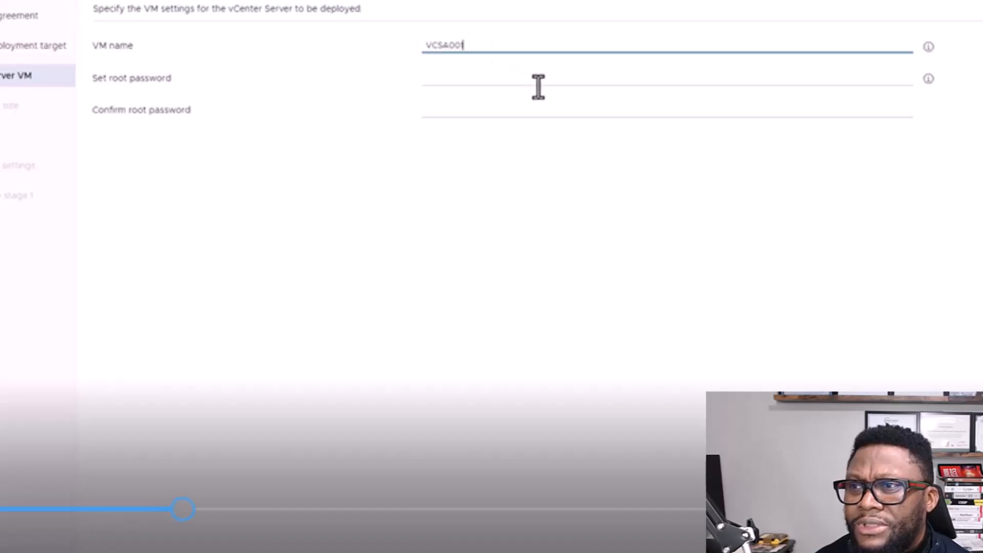
left_click(557, 77)
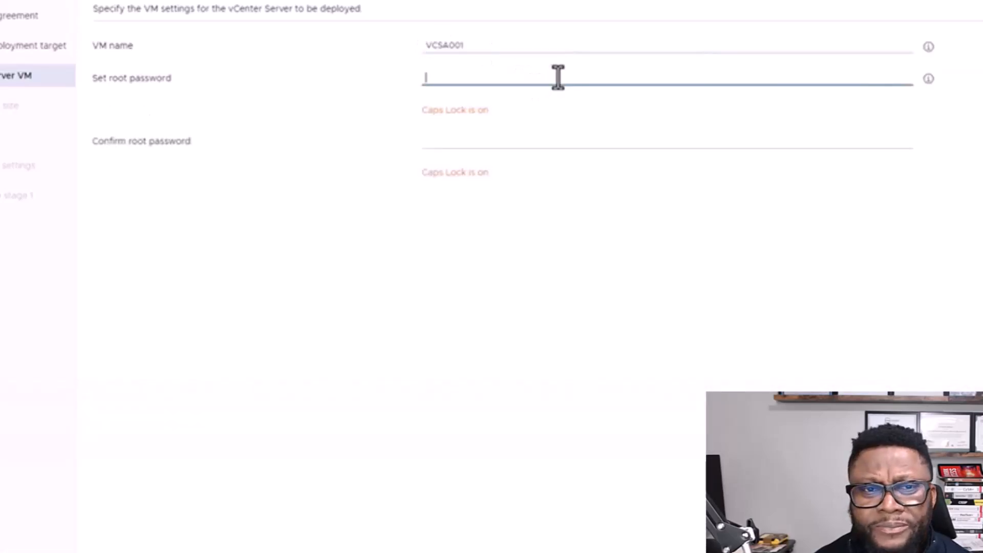
key("Caps_Lock")
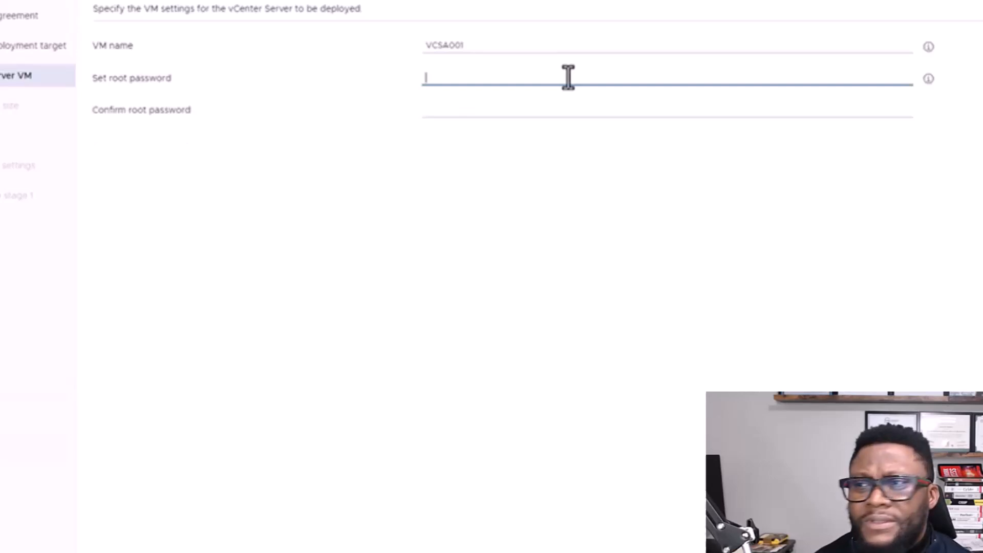
left_click(621, 44)
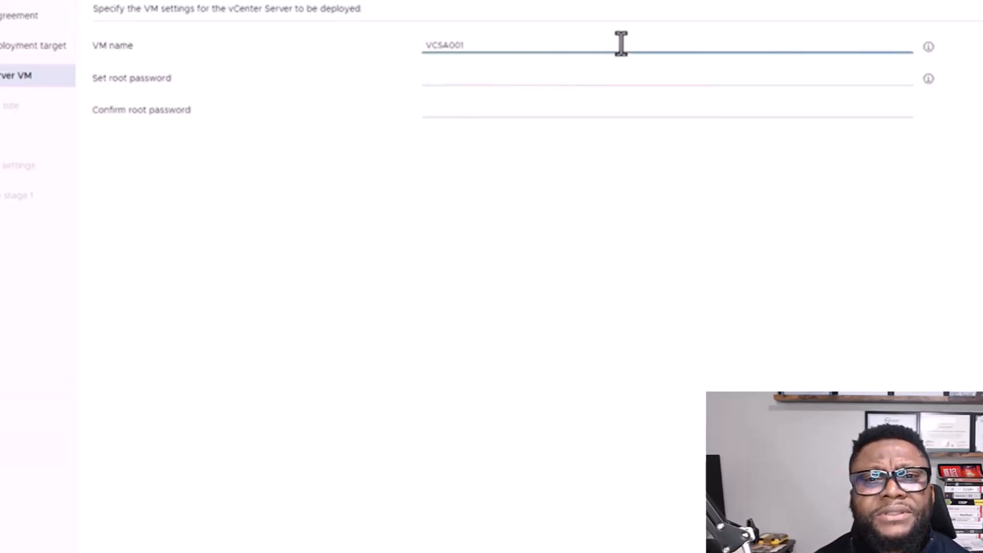
type("a")
key("BackSpace")
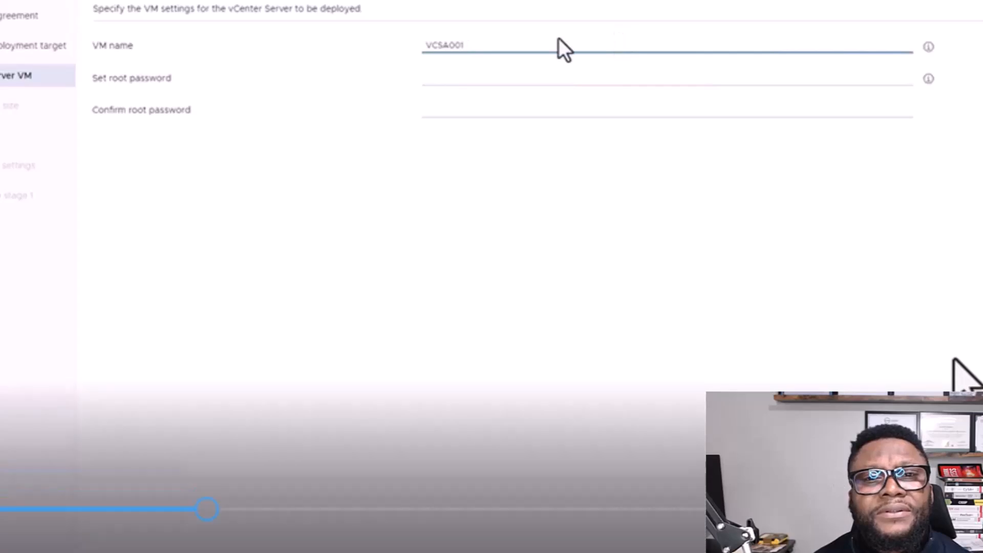
Step: Enter the appliance root password and confirm it
left_click(560, 78)
type("P@ssw0rd123!")
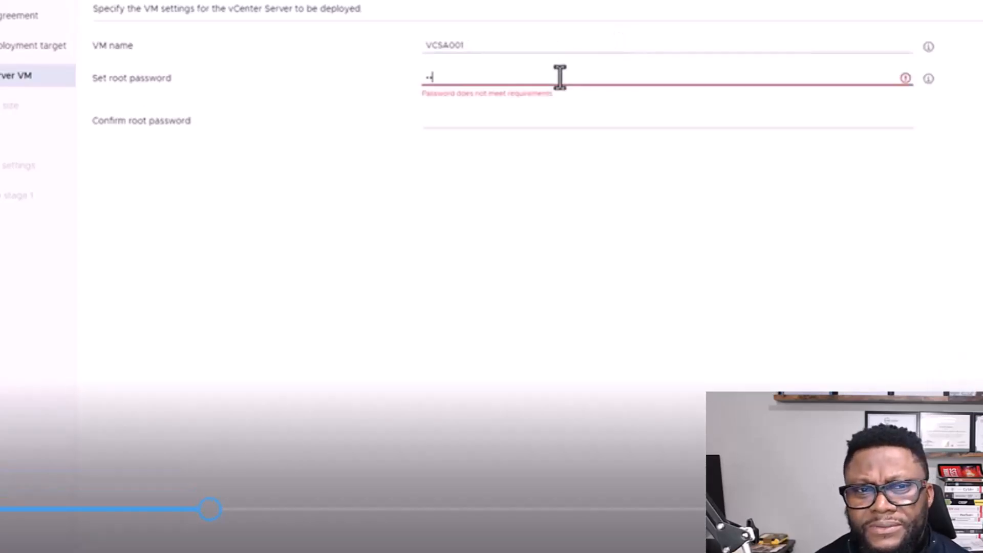
type("••")
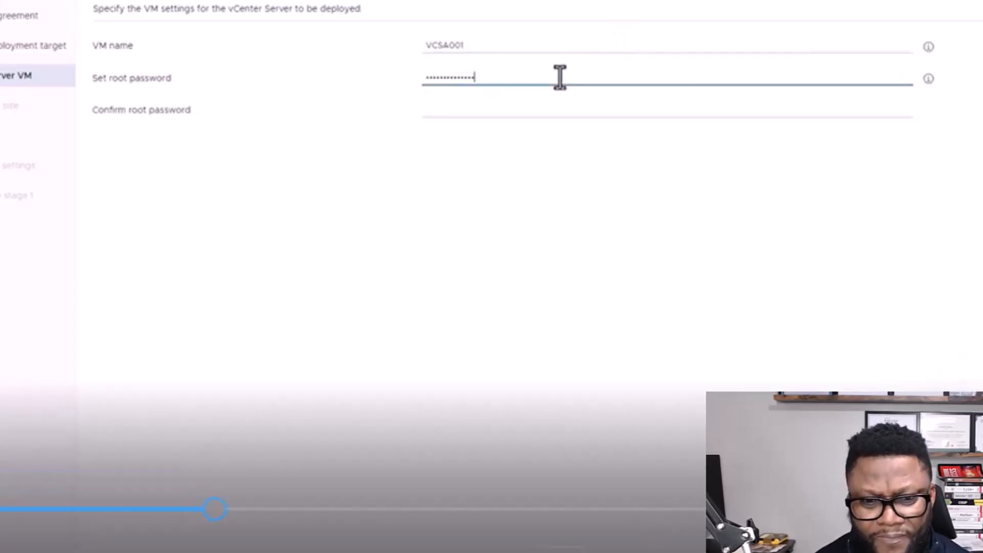
left_click(546, 103)
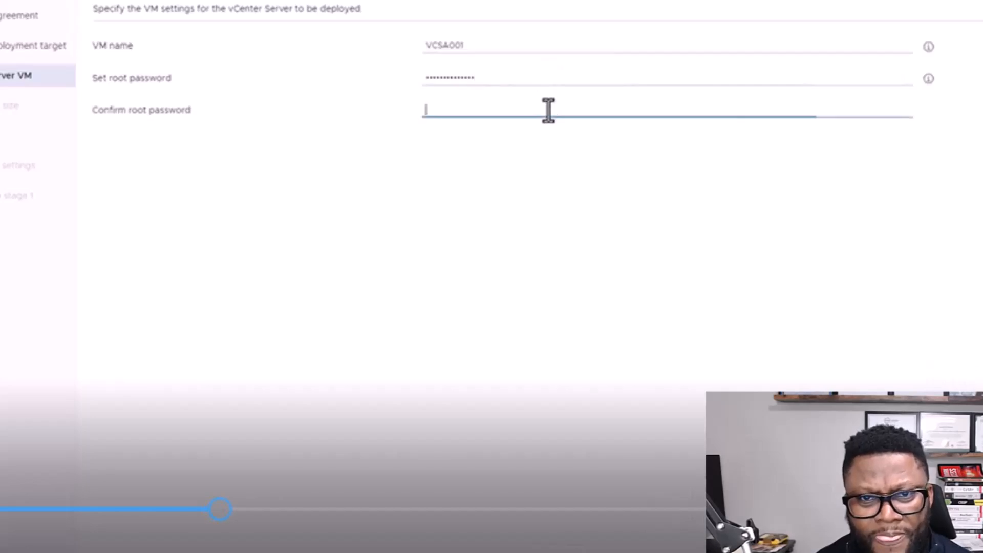
type("•••••••••••••••")
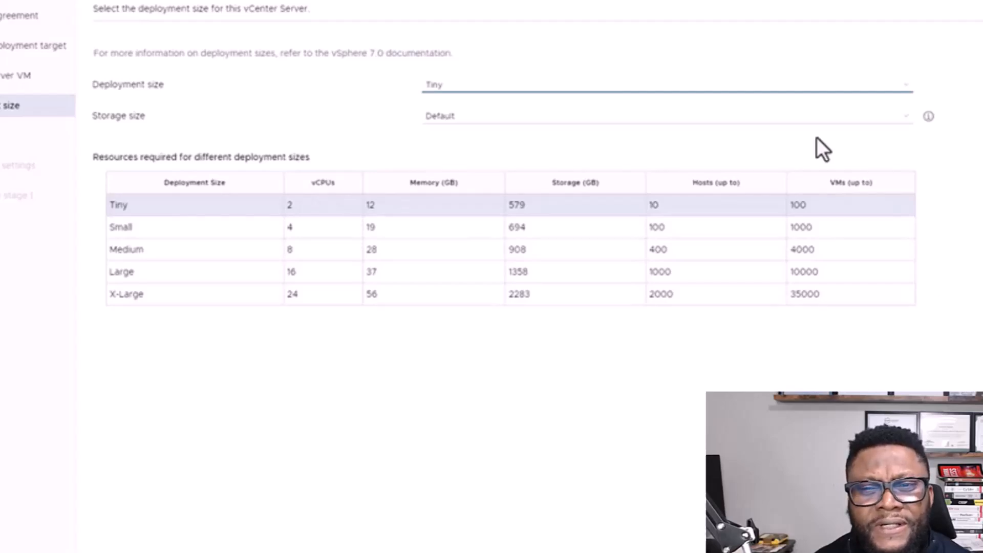
Step: Keep the Tiny deployment size, with its 100 VM limit, and Default storage
left_click(649, 88)
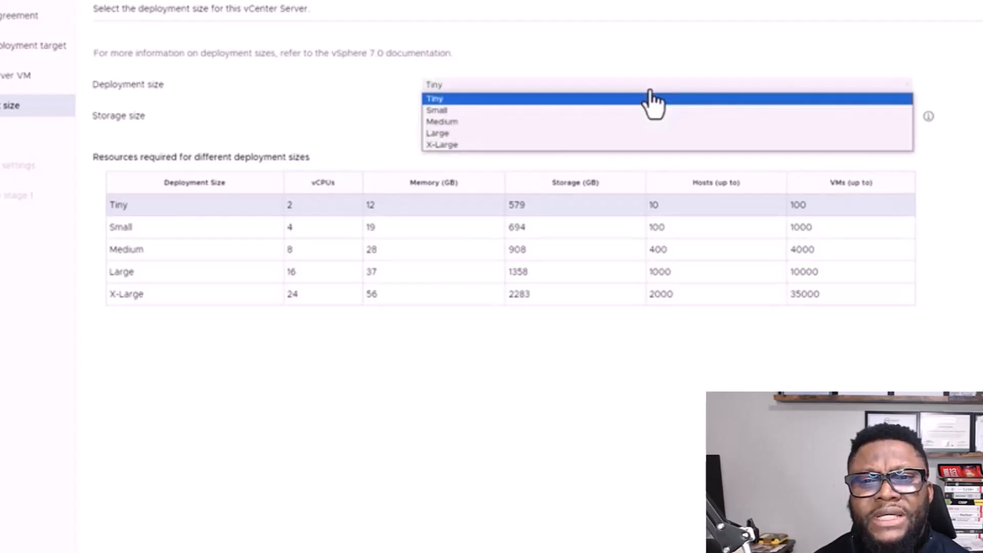
left_click(650, 92)
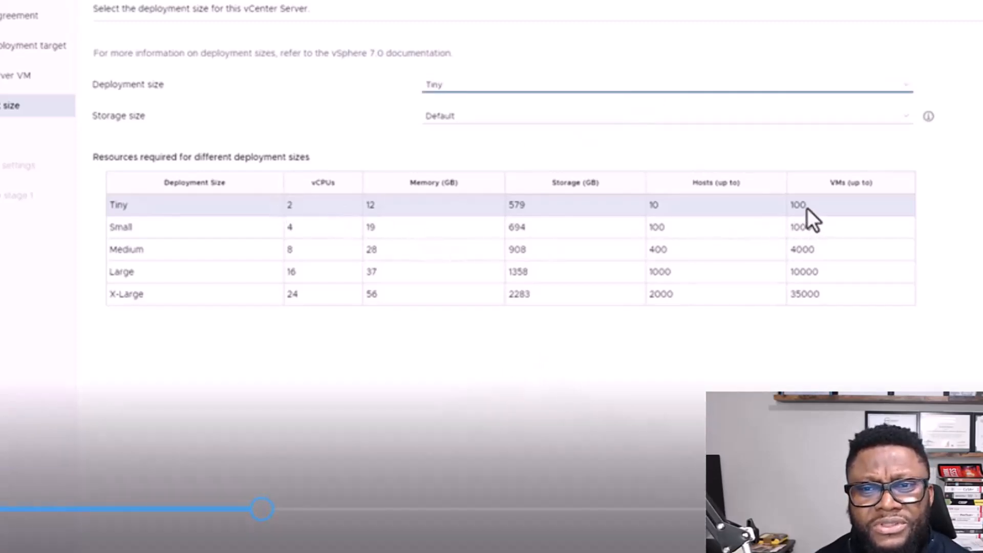
double_click(800, 205)
left_click(832, 298)
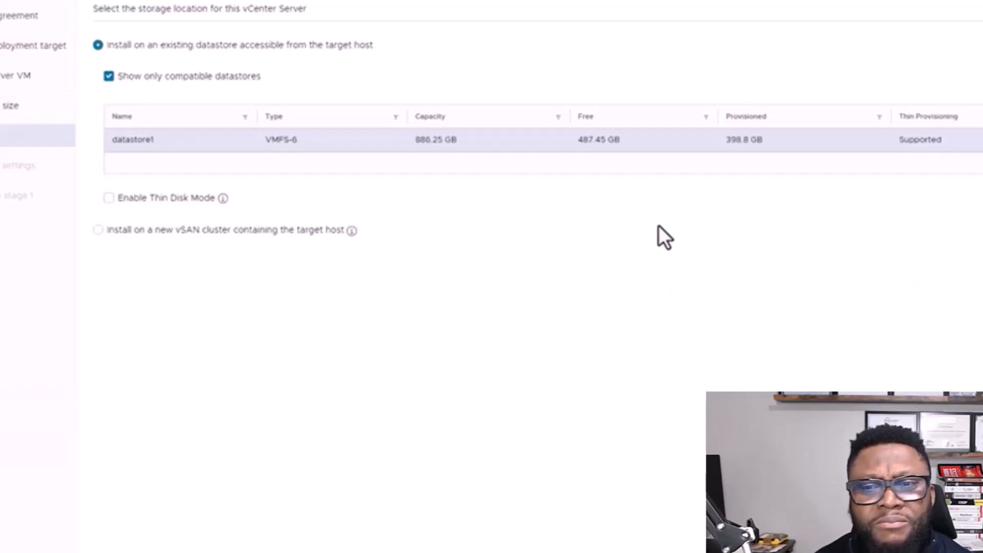
Step: Enable thin disk mode on datastore1 and continue to network settings
left_click(109, 199)
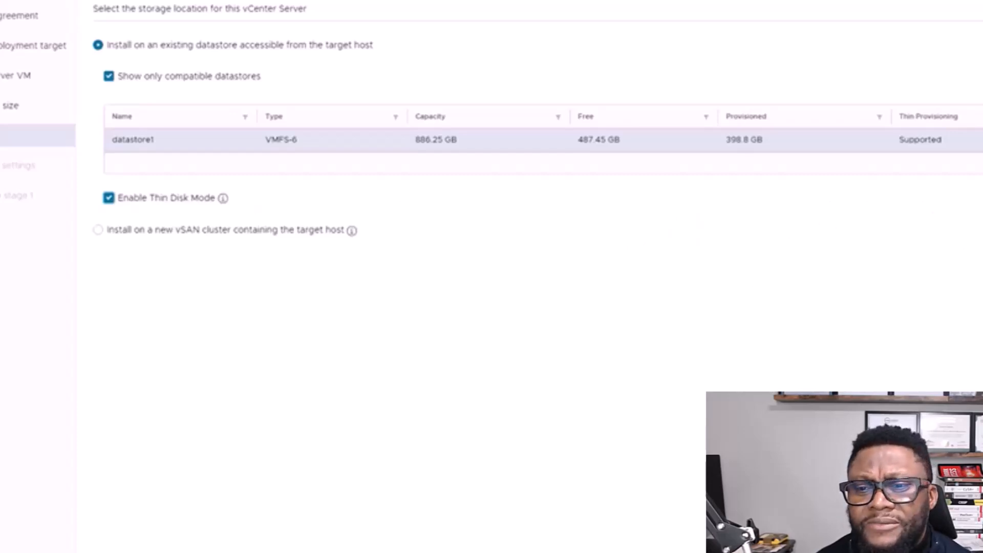
left_click(962, 538)
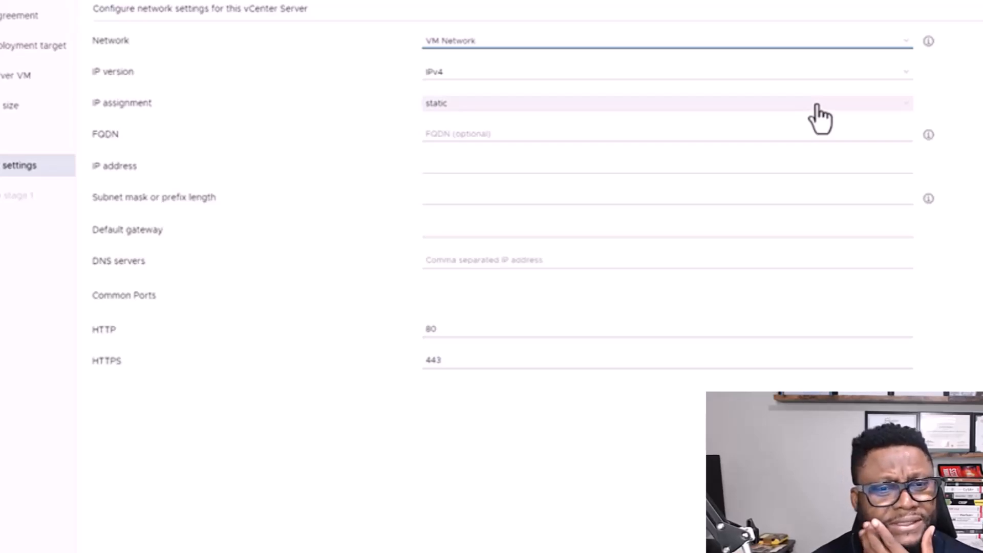
Step: Keep static IP assignment, enter appliance IP 192.168.2.90, and advance to the review page
left_click(817, 110)
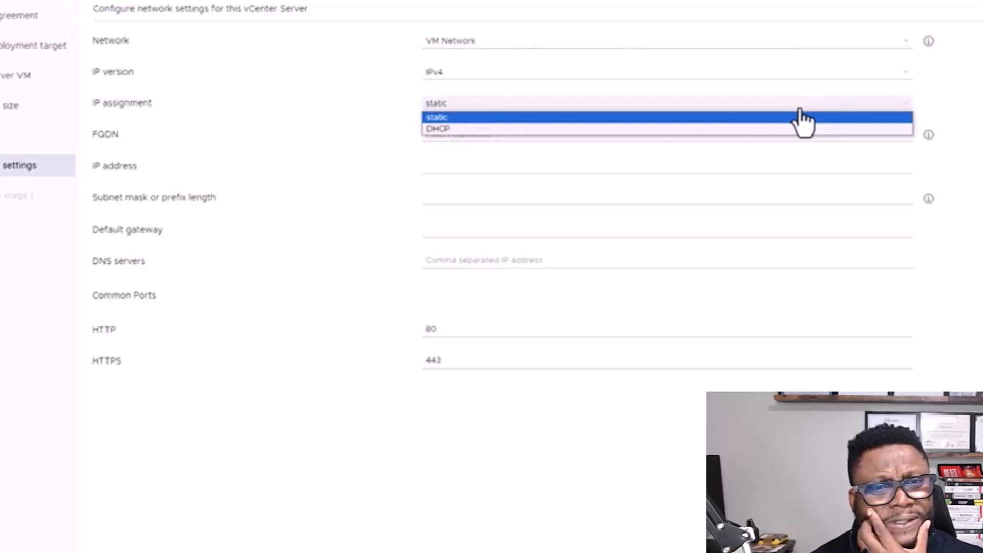
left_click(797, 118)
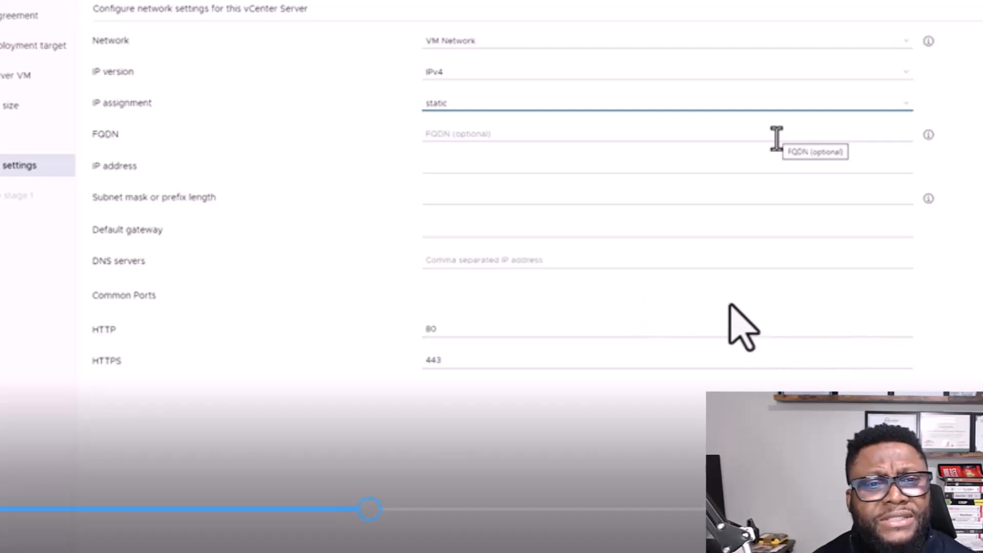
left_click(743, 162)
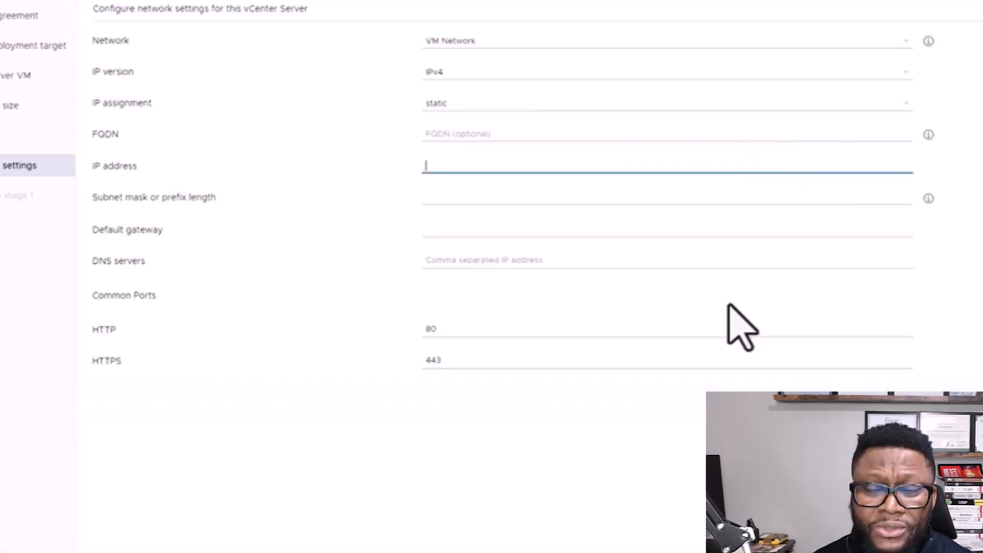
type("1")
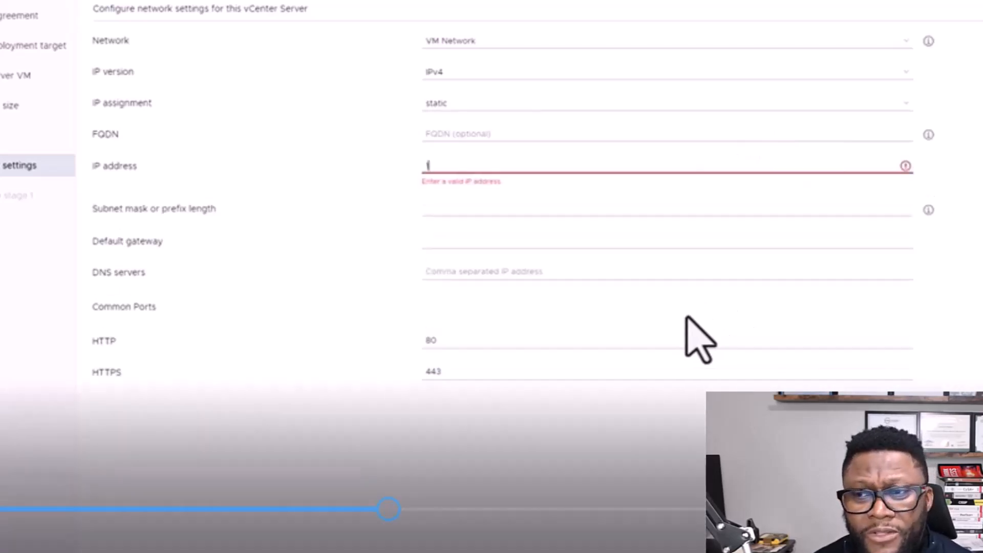
type("92.168")
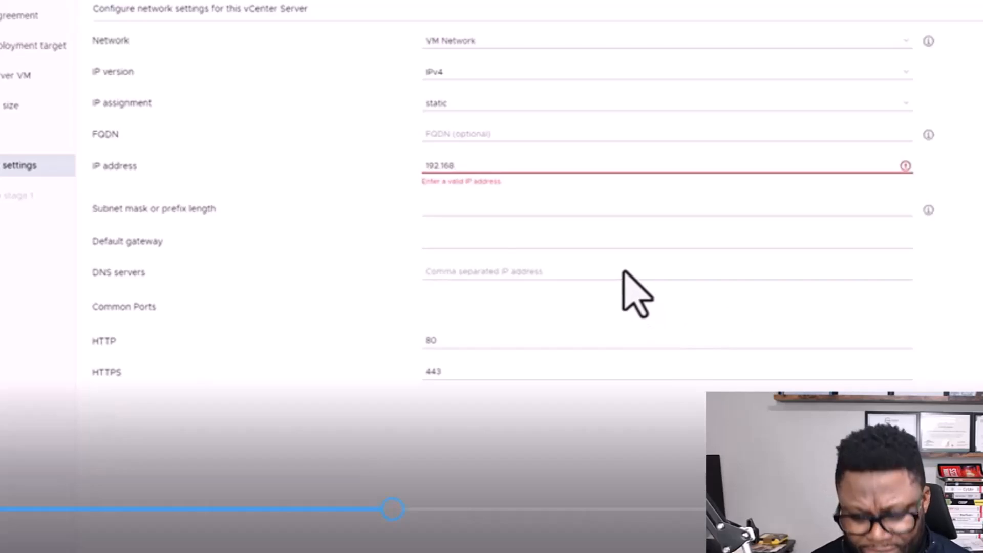
type(".2.90")
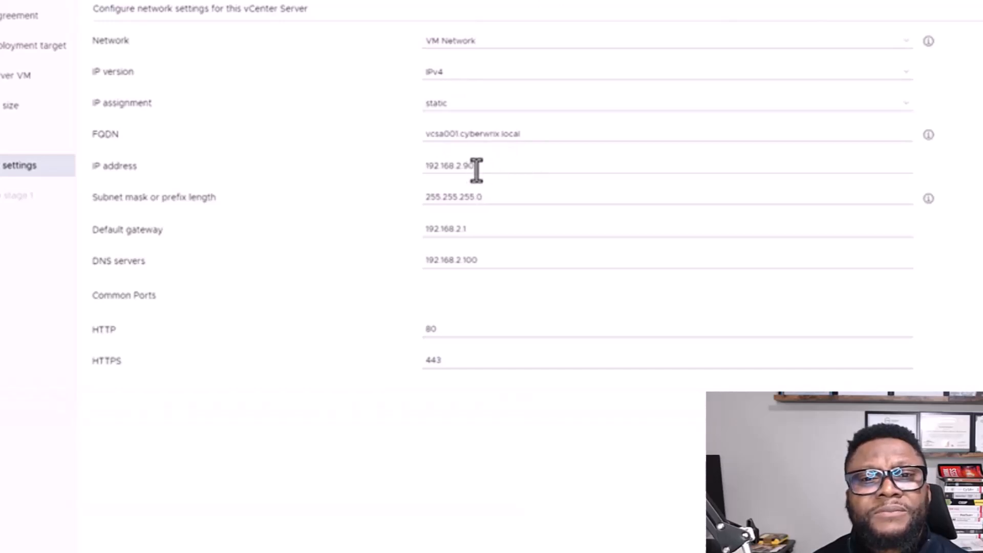
double_click(472, 169)
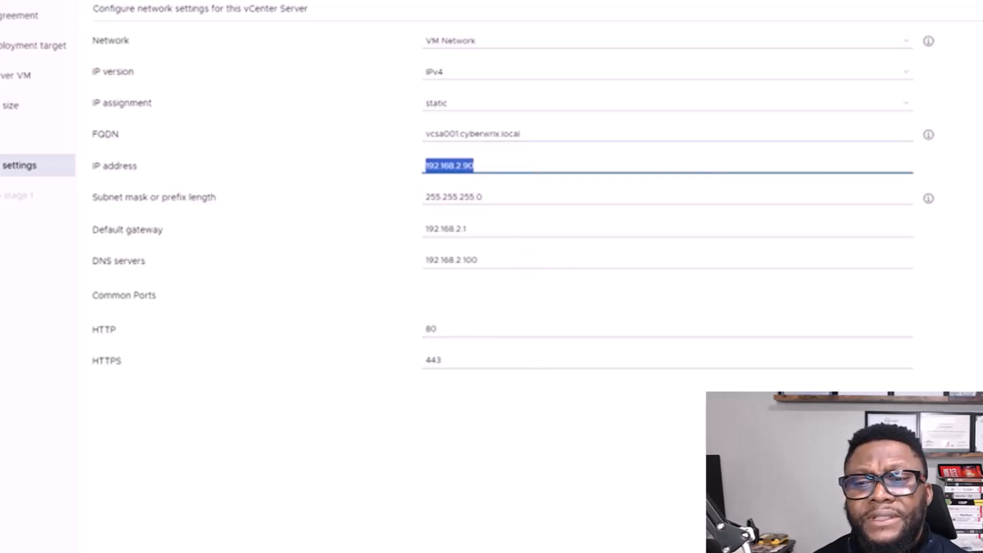
left_click(947, 538)
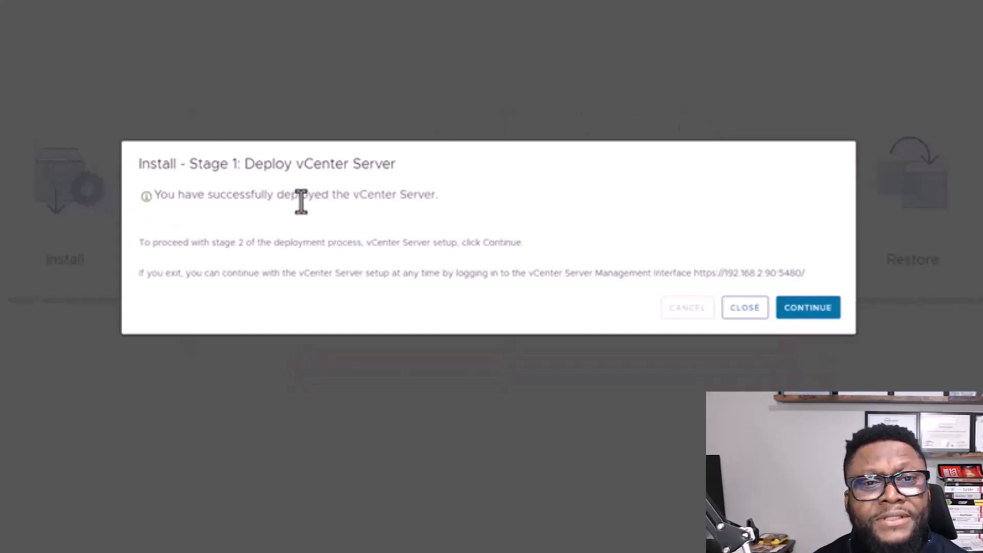
Step: Acknowledge the successful stage 1 deployment and continue to stage 2
double_click(248, 194)
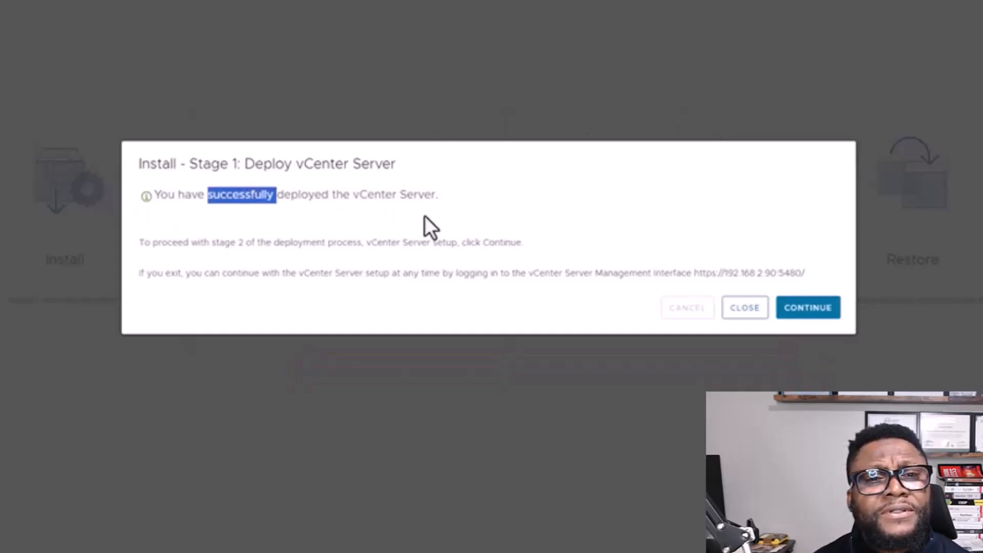
left_click(809, 316)
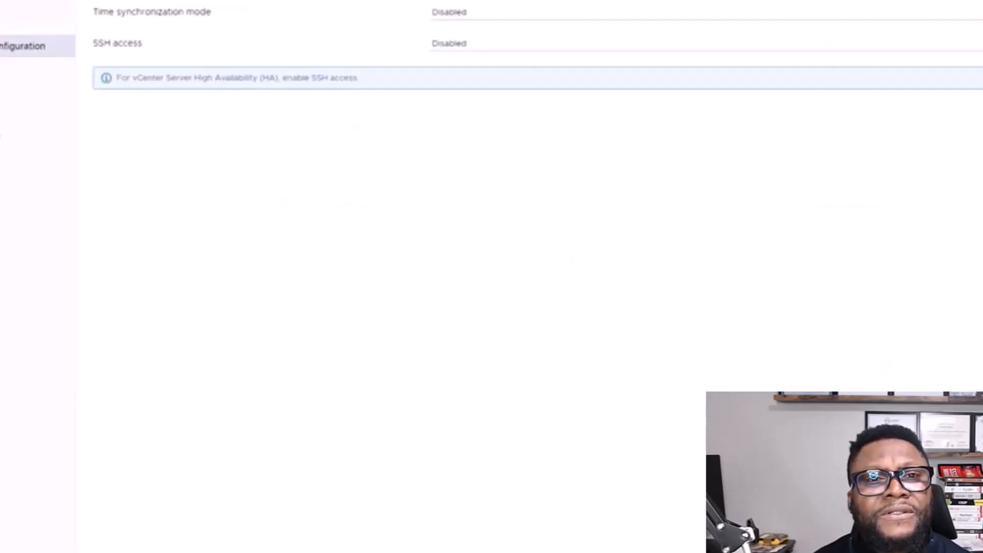
Step: Set time synchronization to the ESXi host and set SSH access to Enabled
left_click(869, 14)
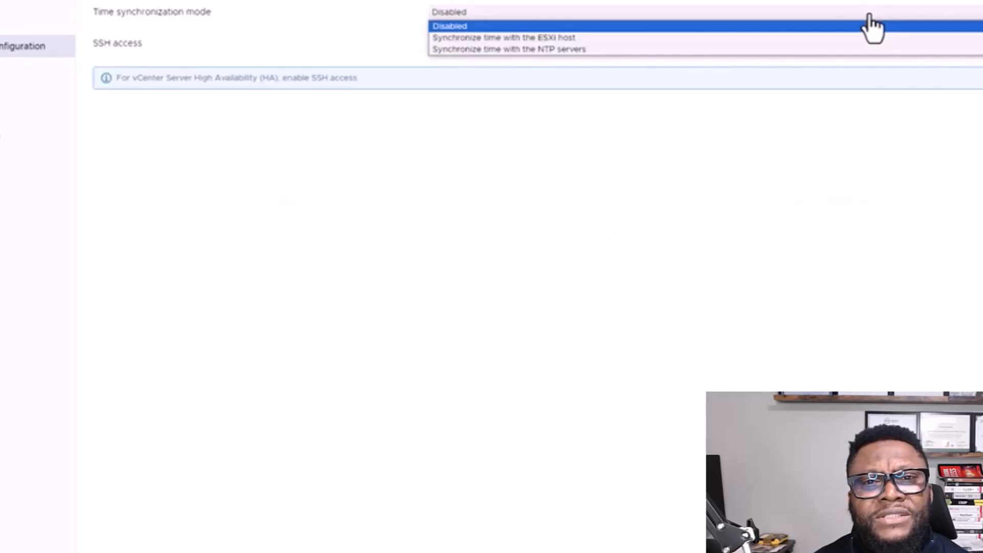
left_click(753, 38)
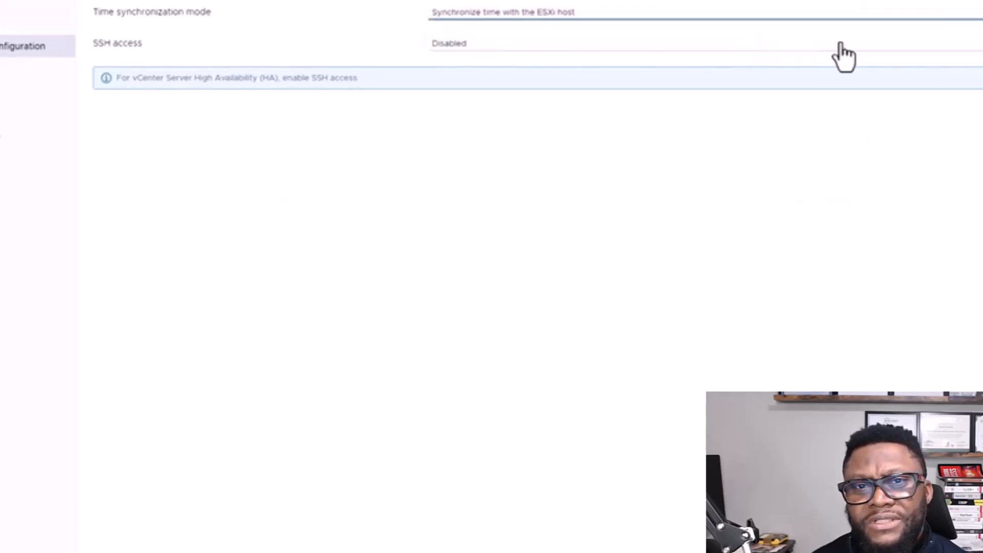
left_click(867, 50)
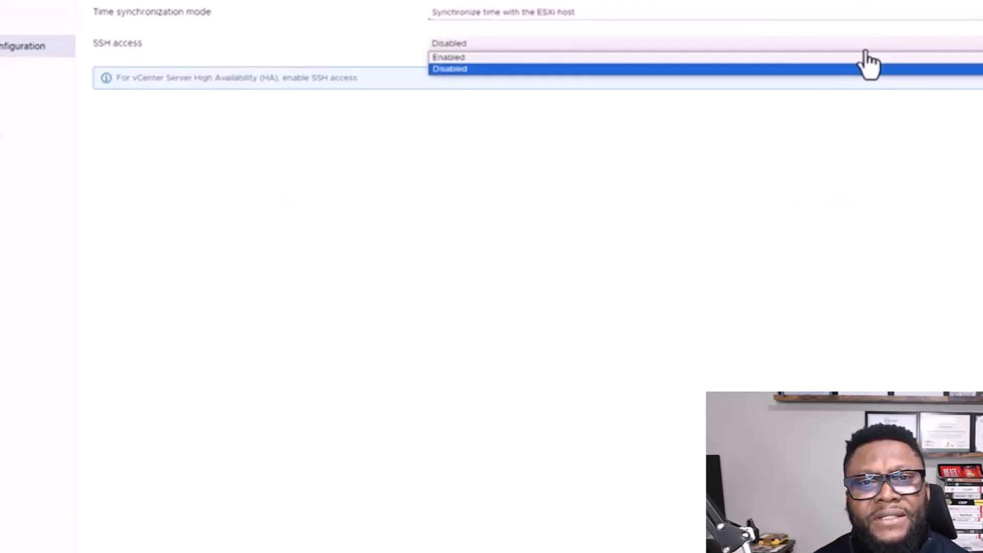
left_click(811, 56)
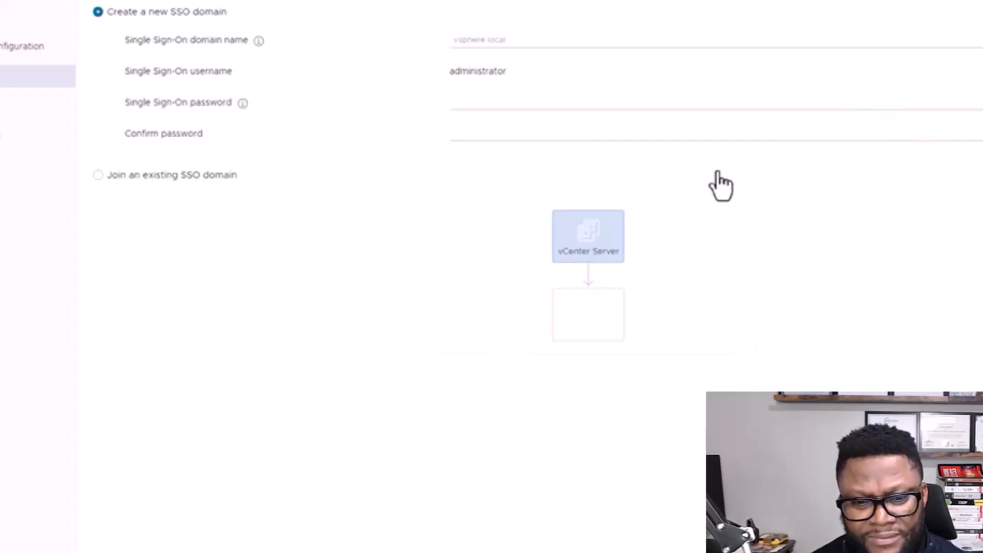
Step: Enter and confirm the SSO password, set domain vsphere.local, and advance
left_click(551, 103)
type("VMware1")
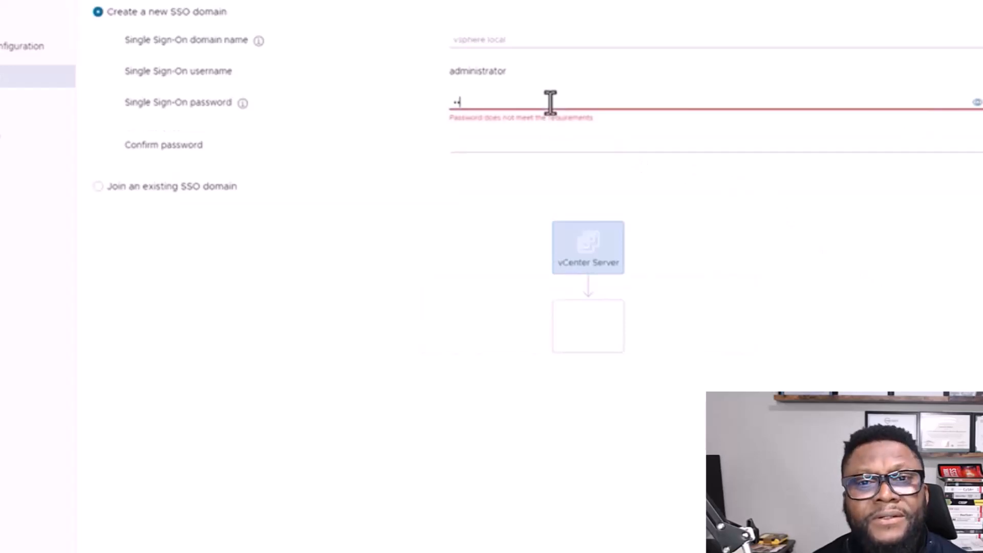
type("•••")
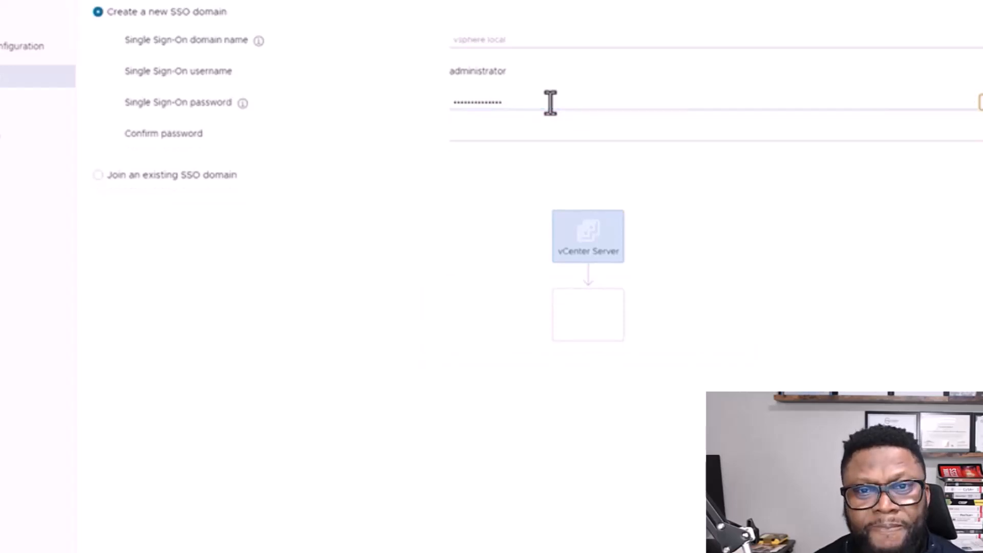
key("Tab")
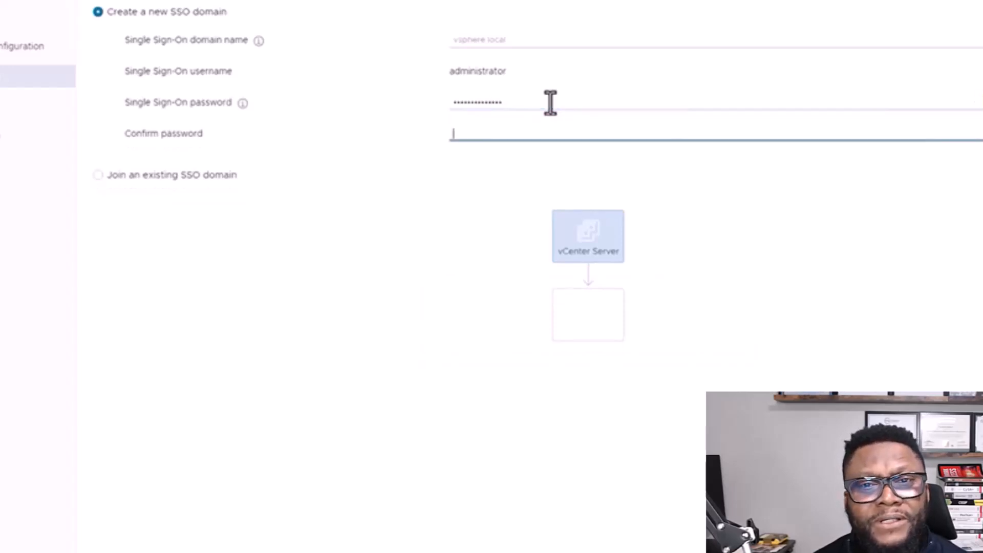
type("•••••••••••••••")
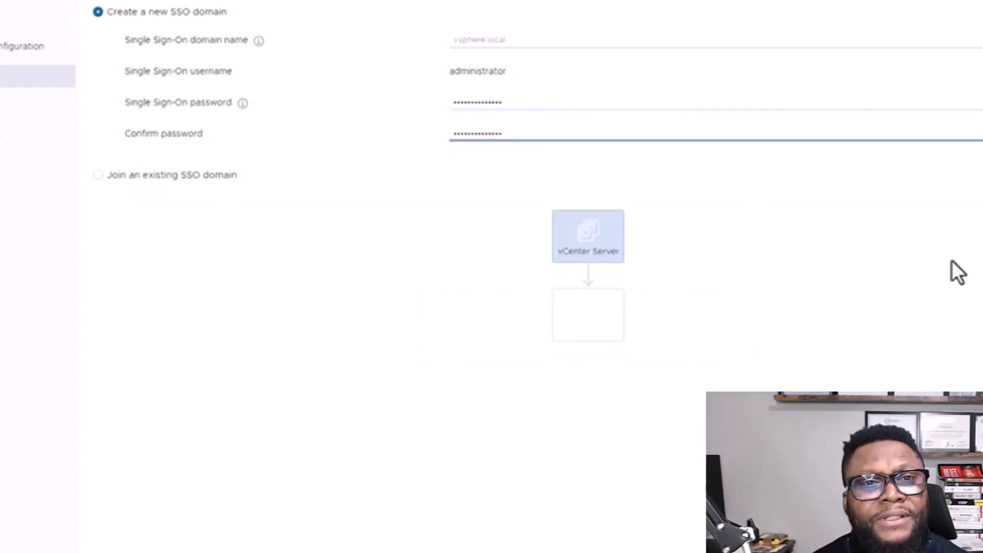
left_click(513, 45)
type("vsphere.local")
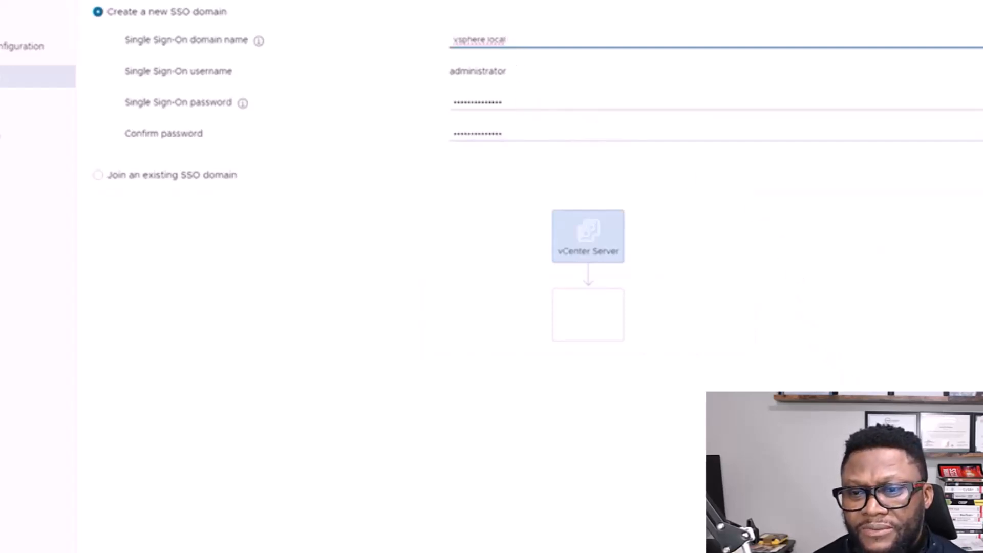
key("Return")
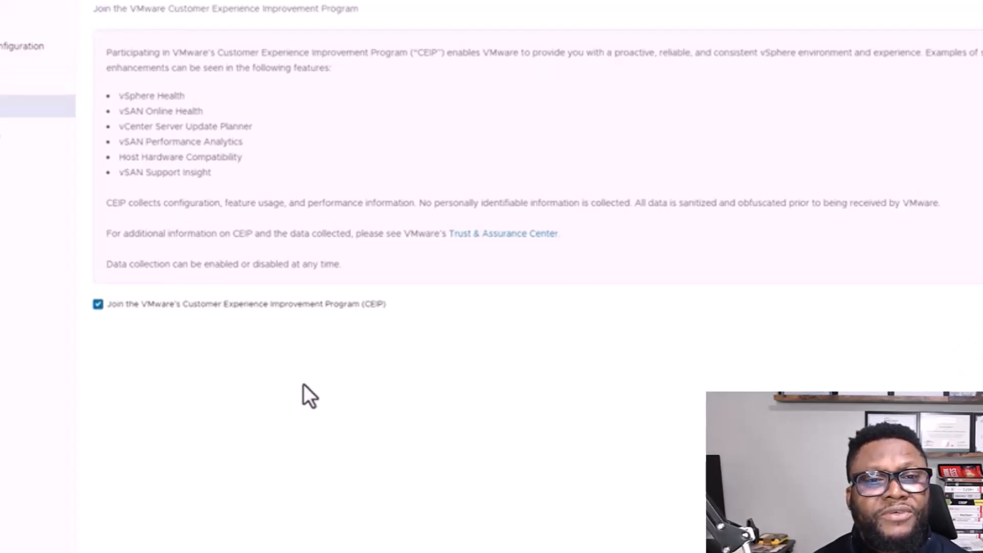
Step: Uncheck CEIP, finish the stage 2 wizard from the review page and confirm the warning
left_click(97, 305)
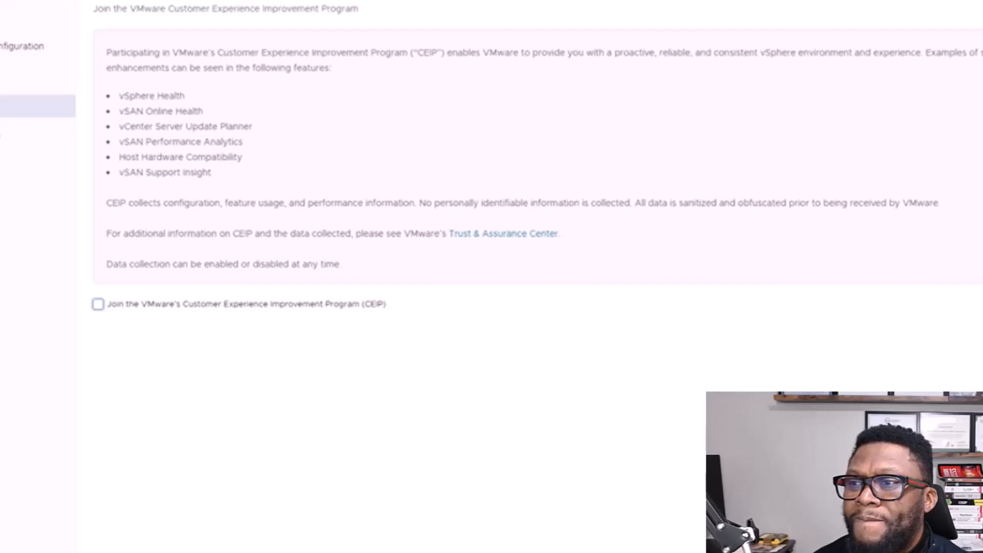
left_click(952, 532)
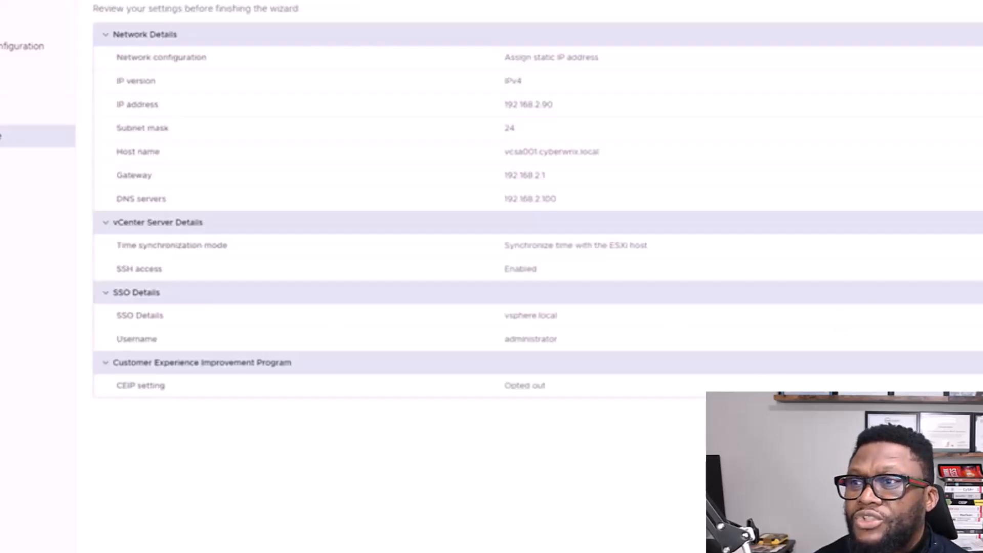
left_click(952, 532)
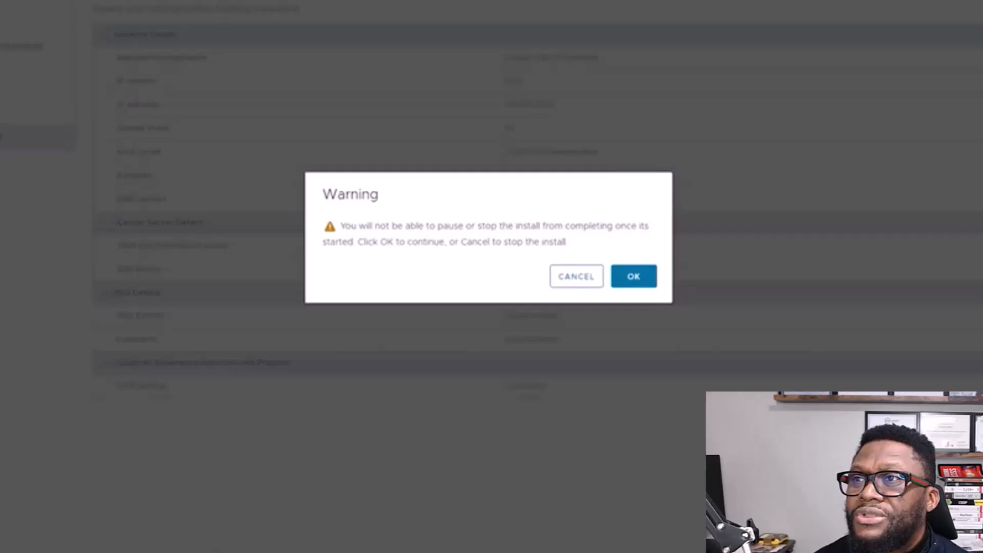
left_click(626, 282)
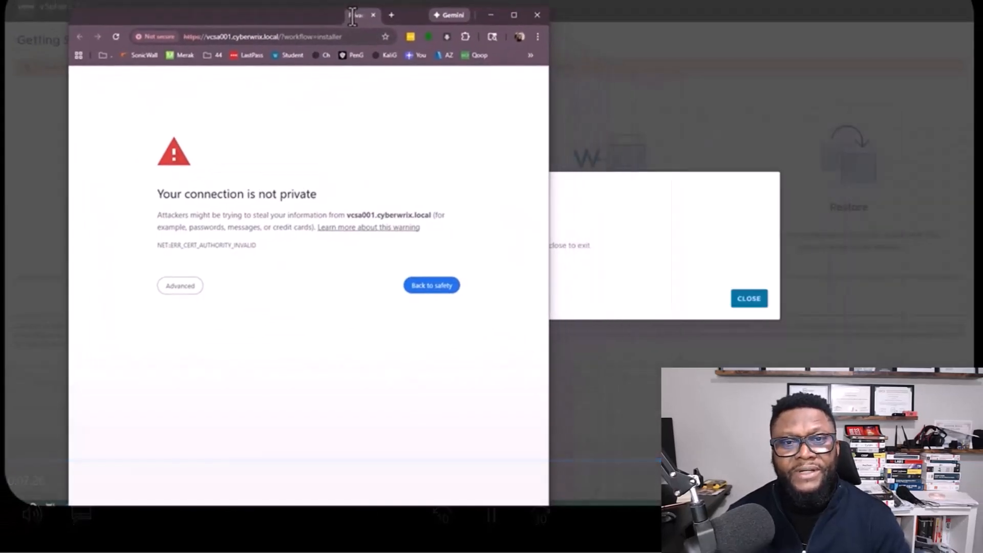
Step: Close the finished installer, maximize Chrome and proceed past the certificate warning to vcsa001.cyberwrix.local
left_click(751, 301)
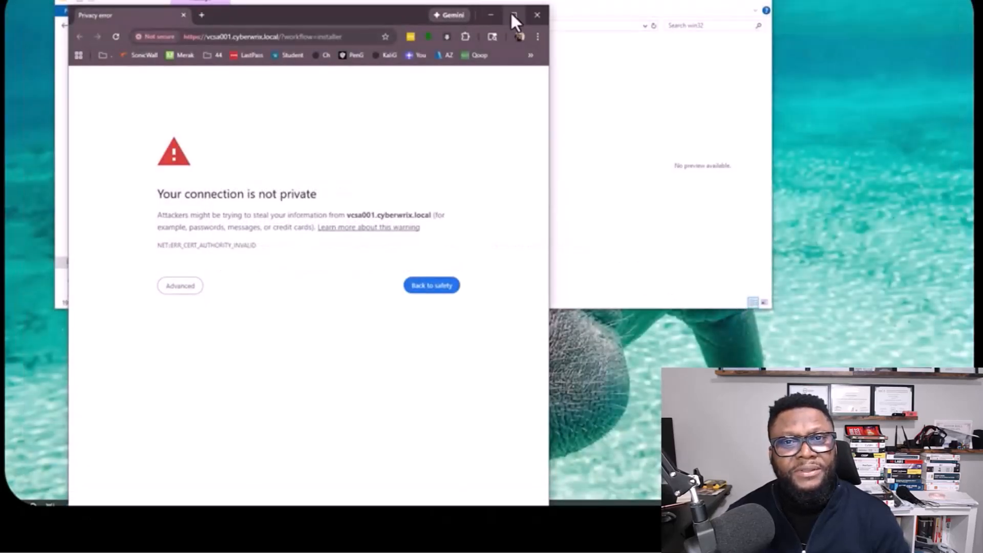
left_click(514, 15)
left_click(346, 259)
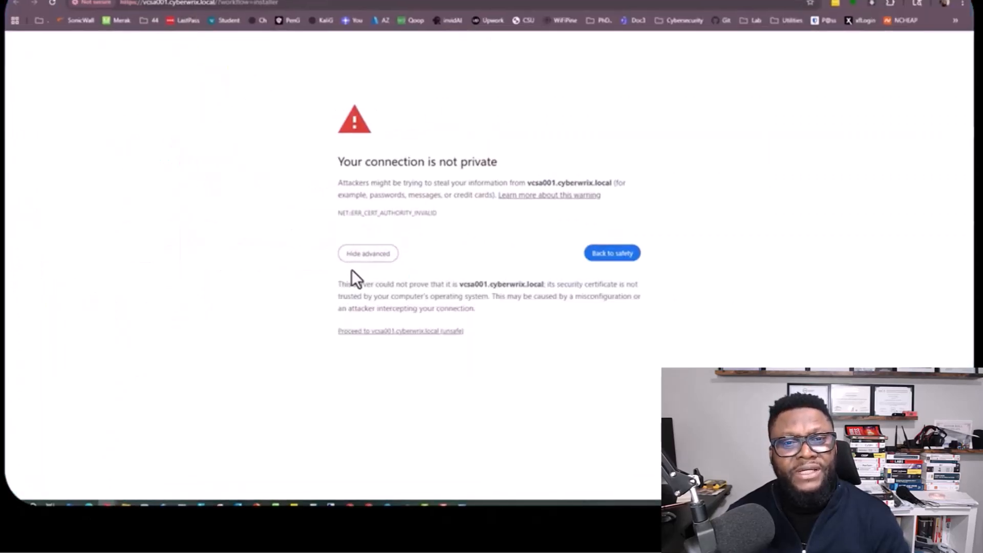
left_click(372, 332)
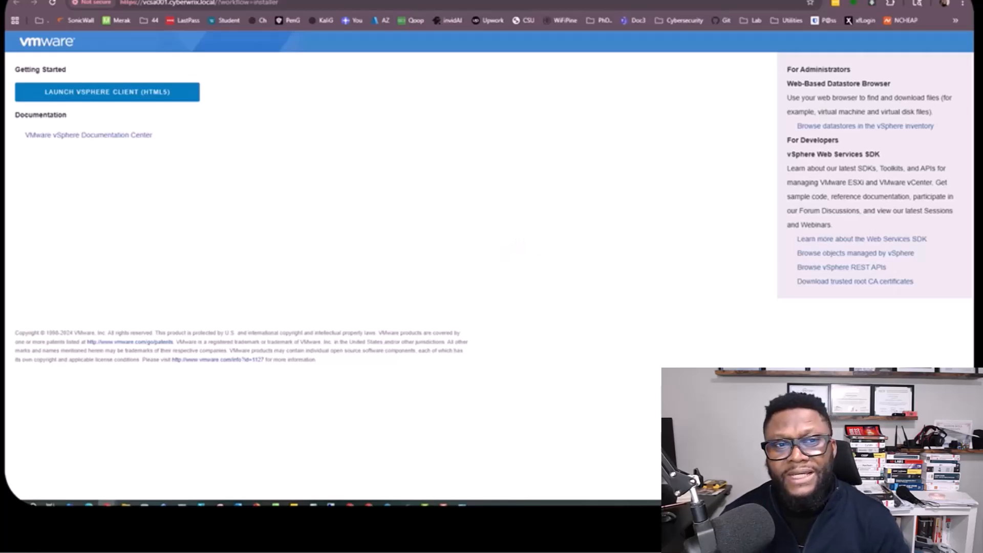
Step: Launch the vSphere Client (HTML5) from the Getting Started page
left_click(139, 96)
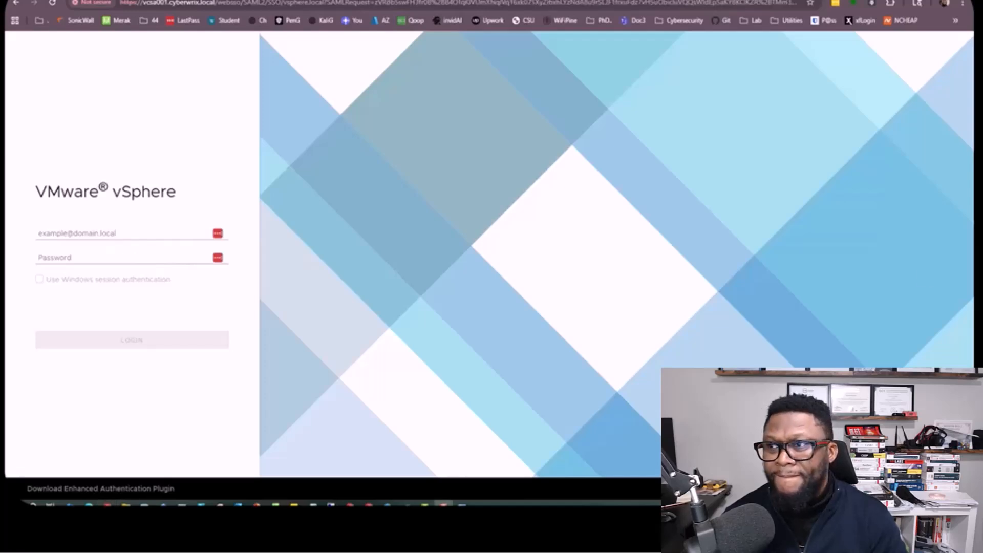
left_click(66, 233)
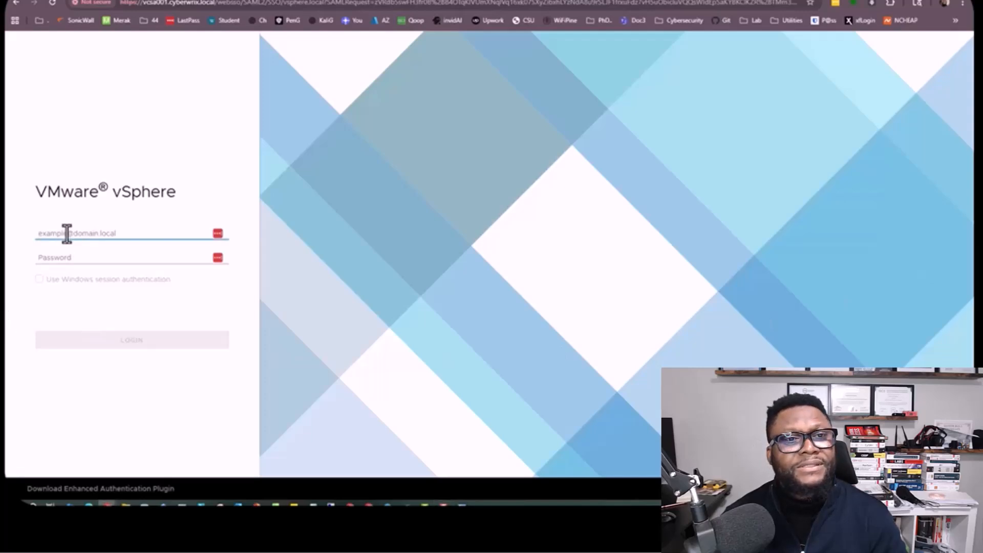
key("ctrl+v")
left_click(62, 257)
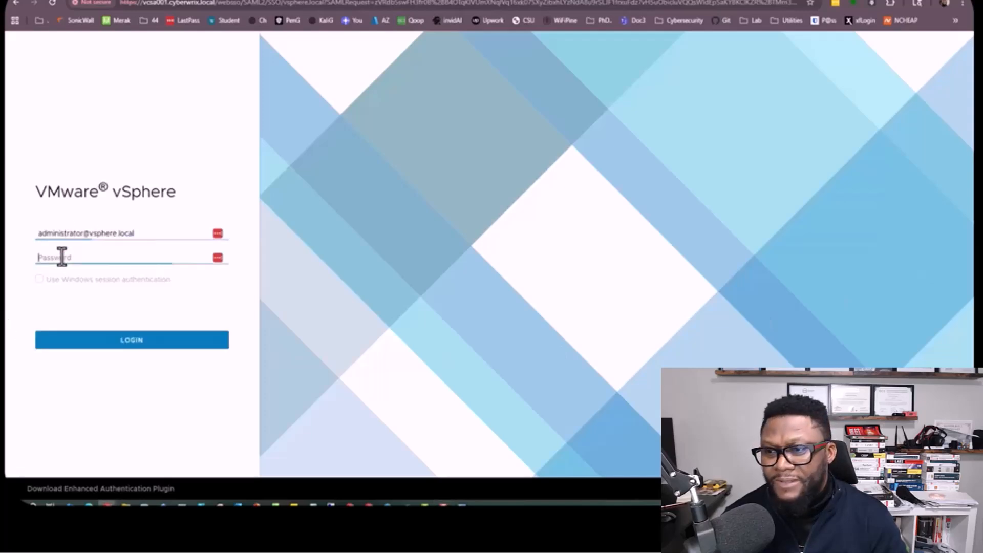
type("*")
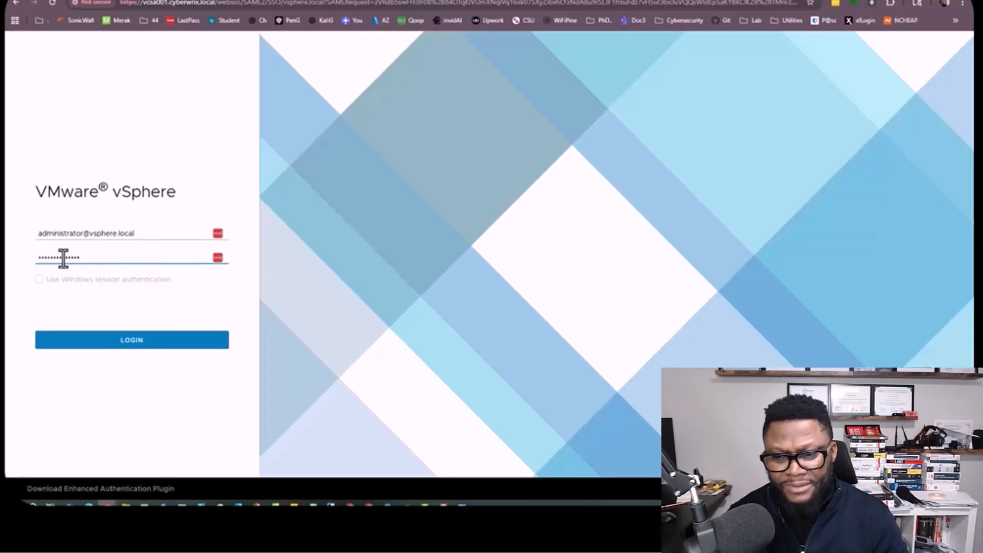
left_click(104, 342)
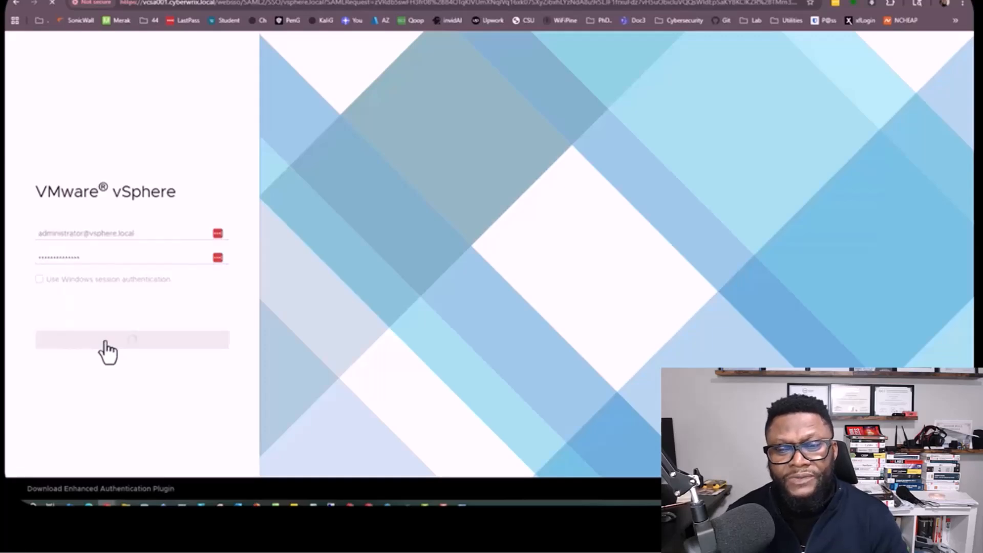